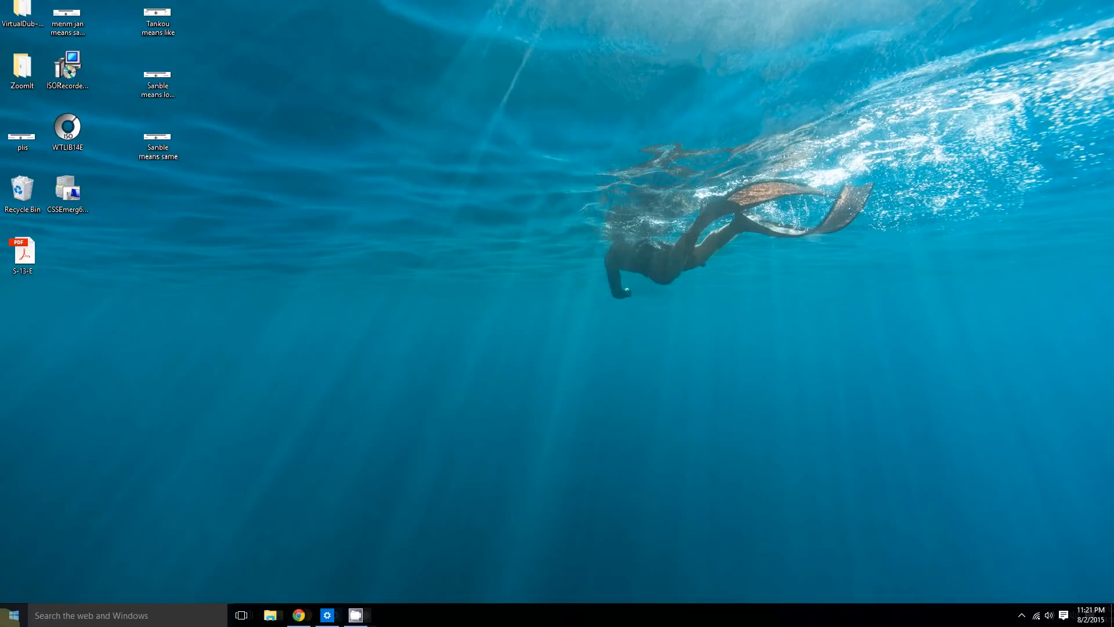
Search 'reset' from the taskbar and open the Reset this PC recovery settings.
{"action": "left_click", "coordinate": [45, 615]}
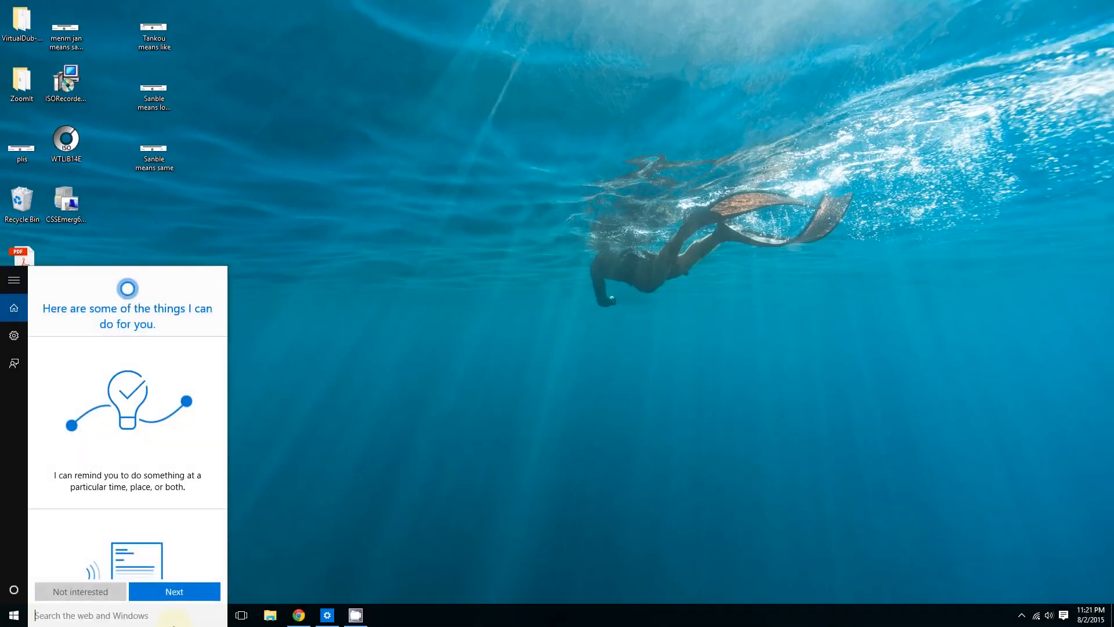
{"action": "type", "text": "reset"}
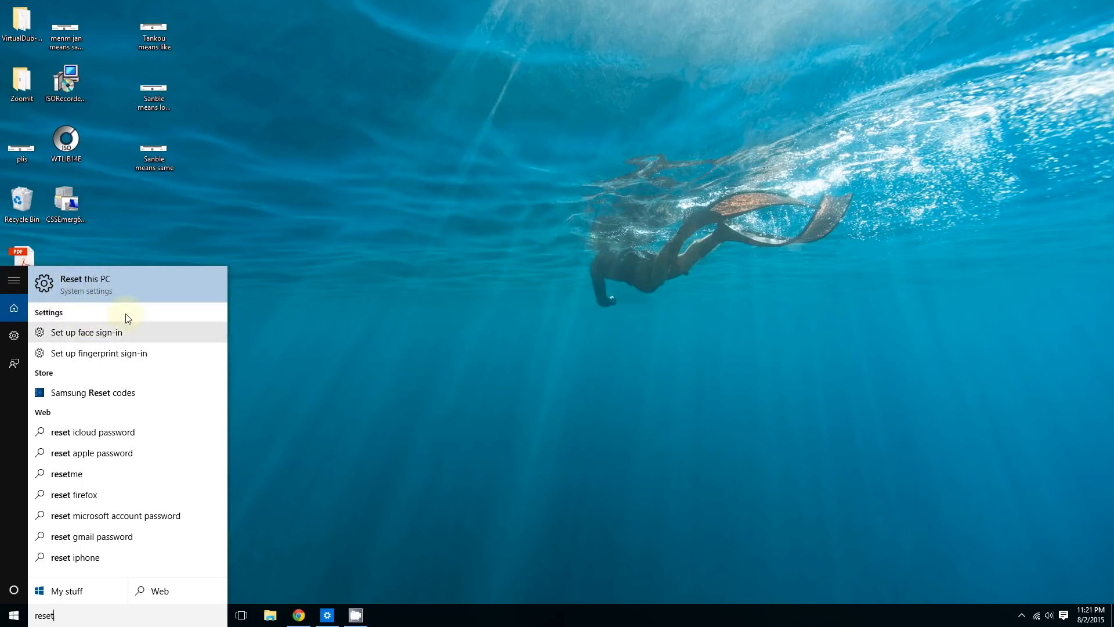
{"action": "left_click", "coordinate": [81, 293]}
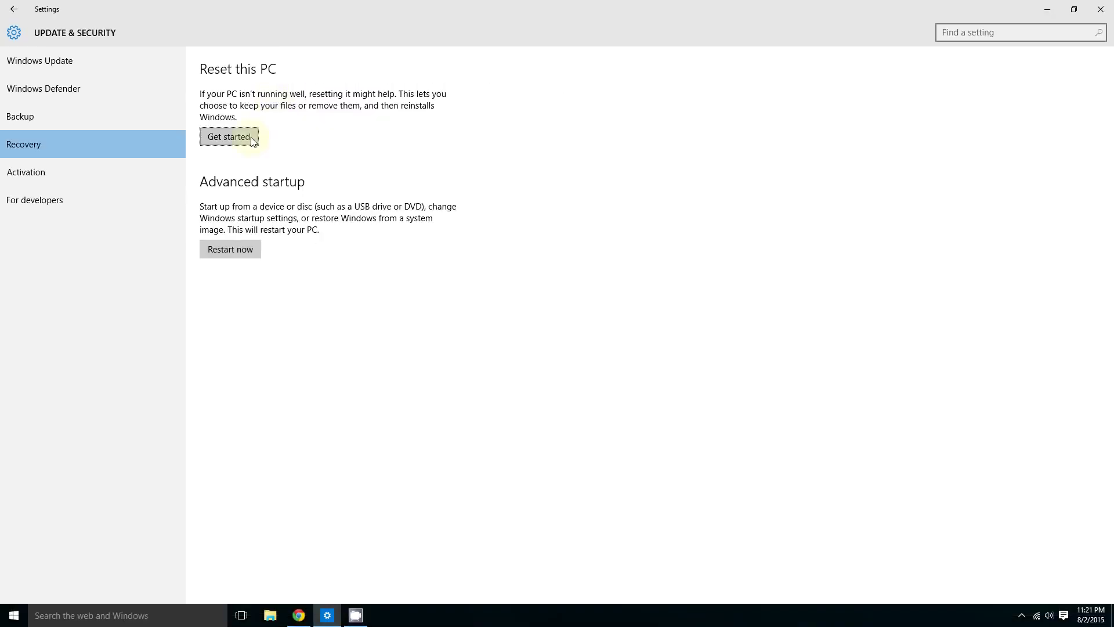
{"action": "left_click", "coordinate": [250, 137]}
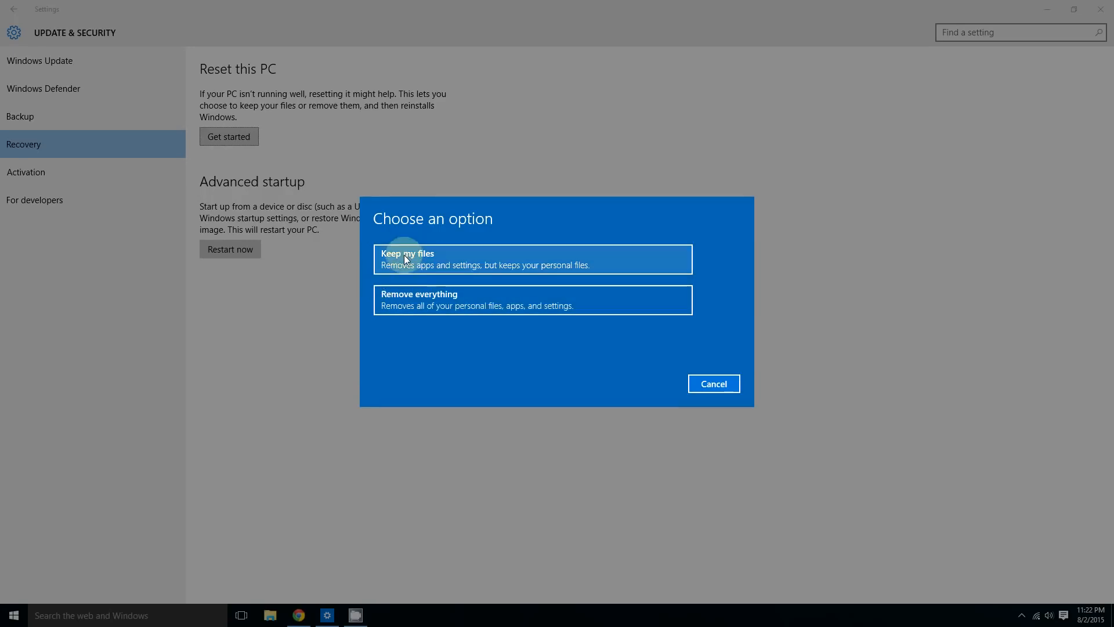
{"action": "left_click", "coordinate": [703, 393]}
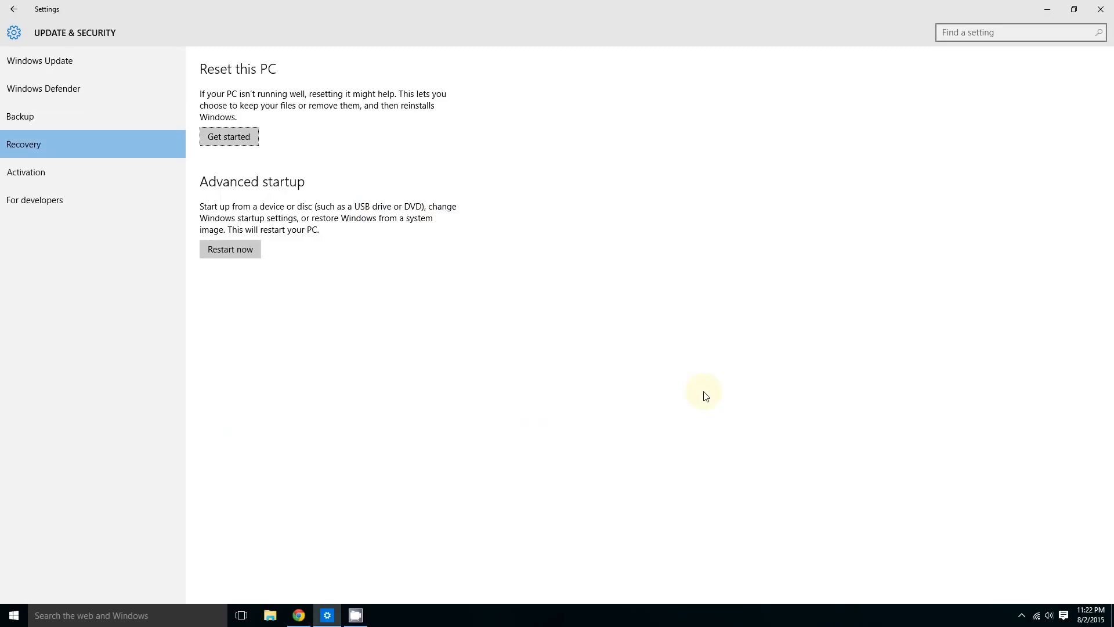